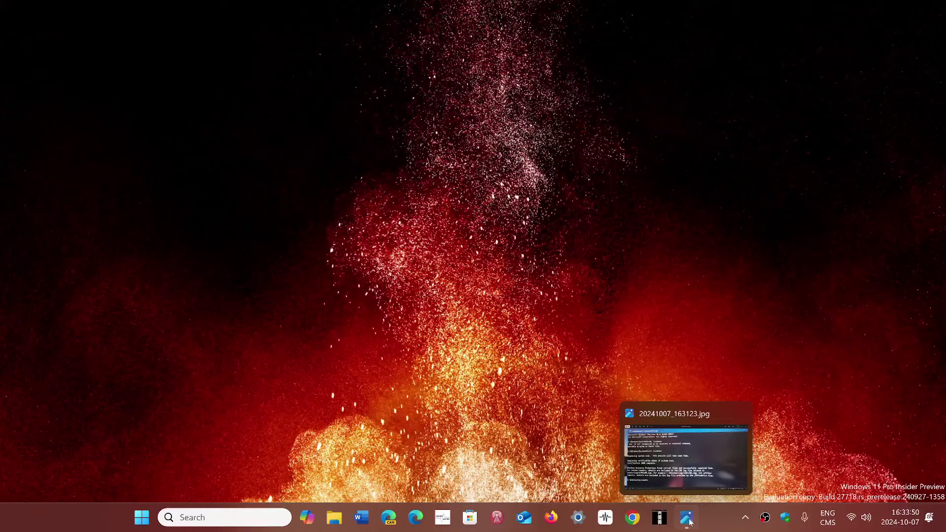
click(688, 522)
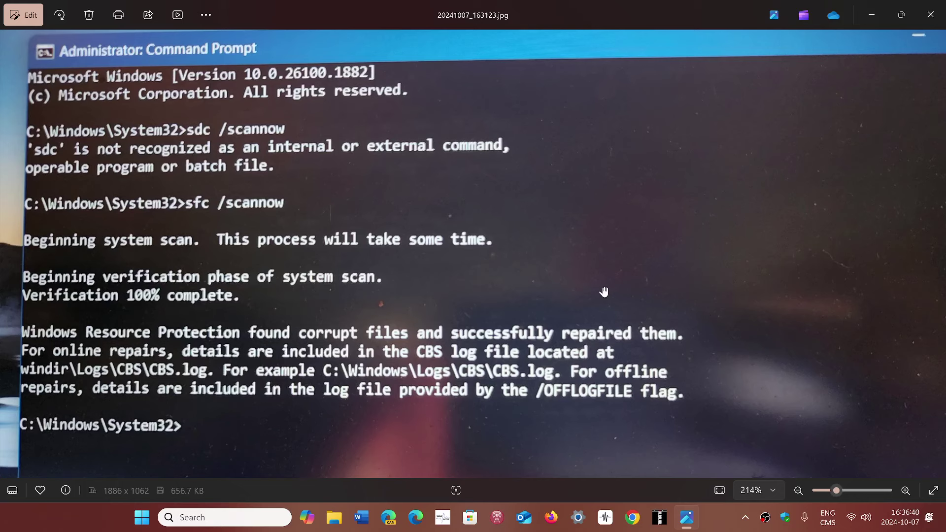
Step: Close the Photos window showing the sfc scan results, returning to the bare desktop
click(930, 14)
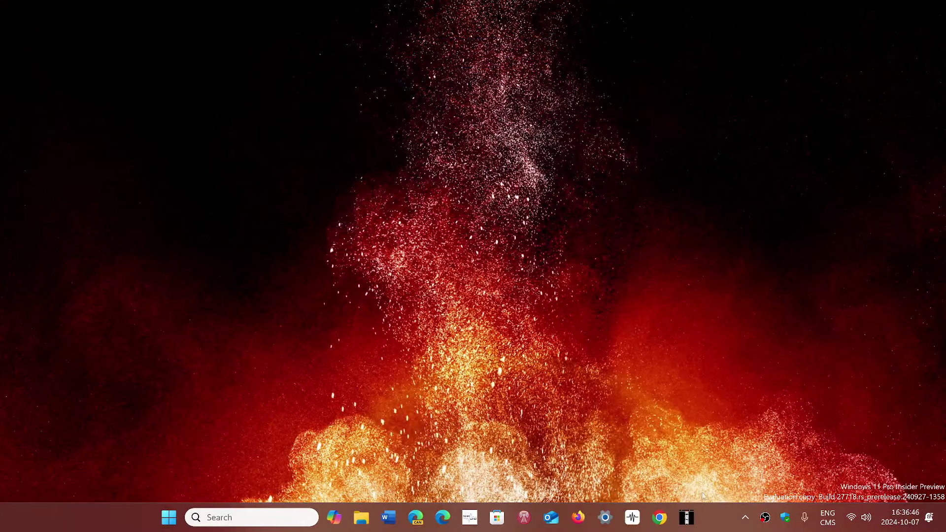